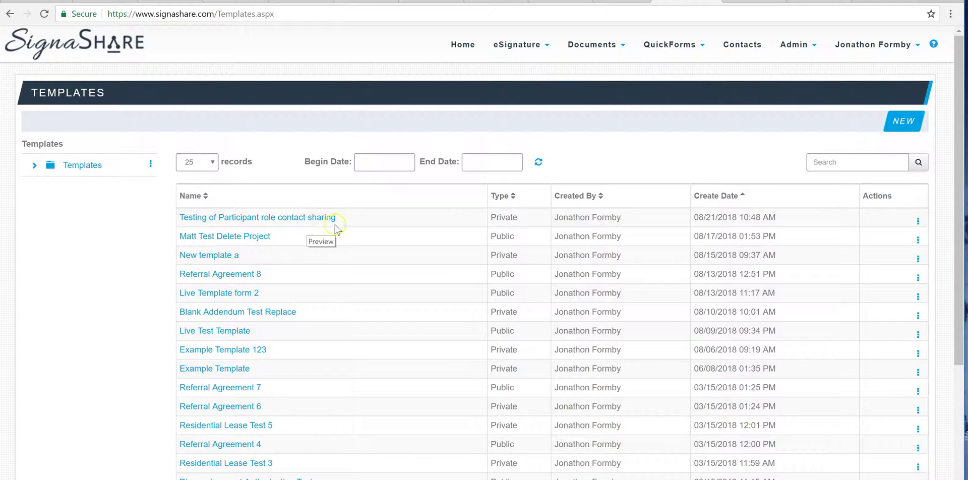
click(918, 221)
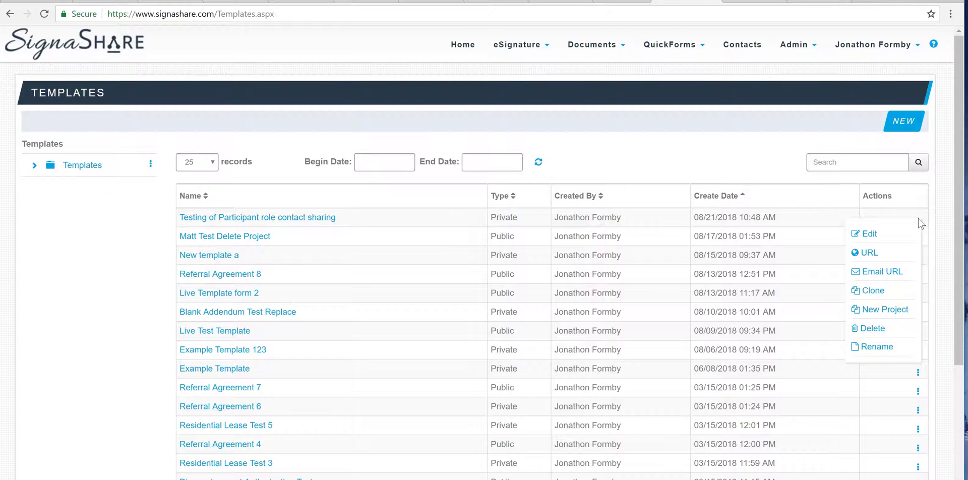
click(874, 275)
click(874, 275)
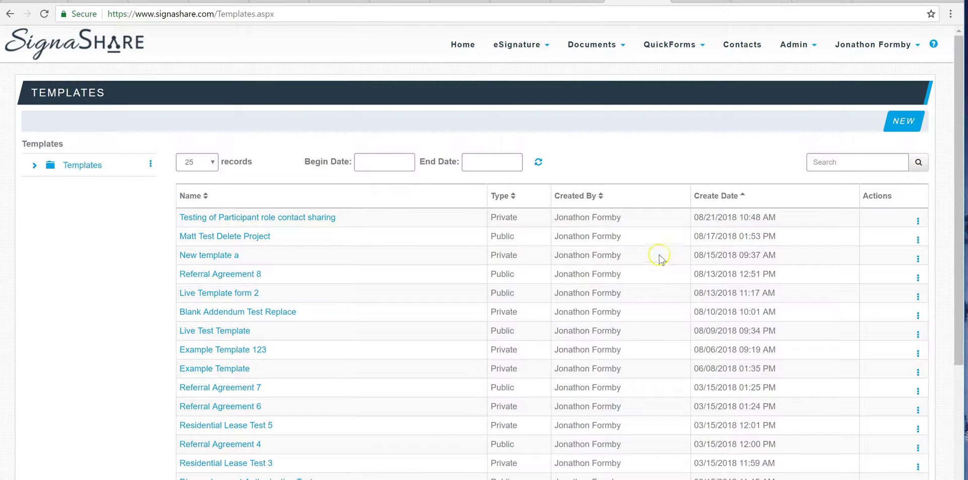
Create a new template and upload the PDF file "a first test" into it
click(900, 122)
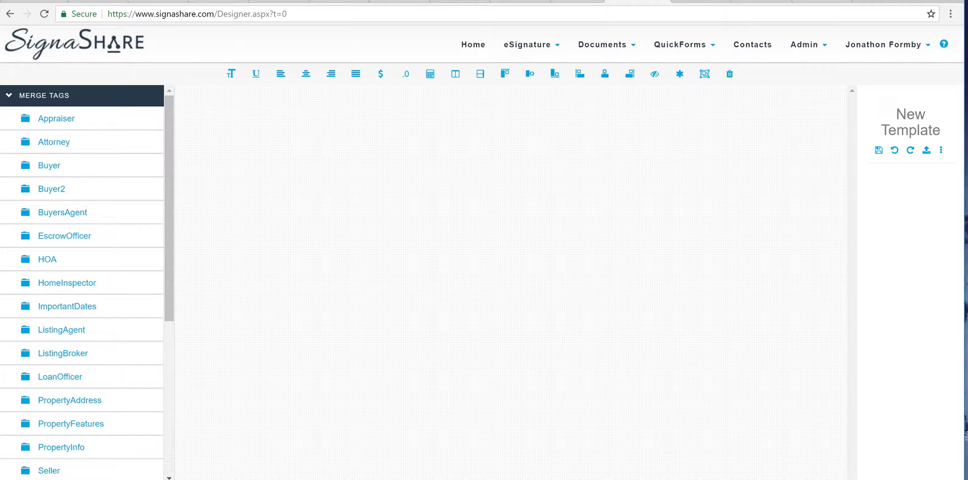
scroll(69, 432, down, 10)
scroll(26, 469, up, 10)
click(925, 151)
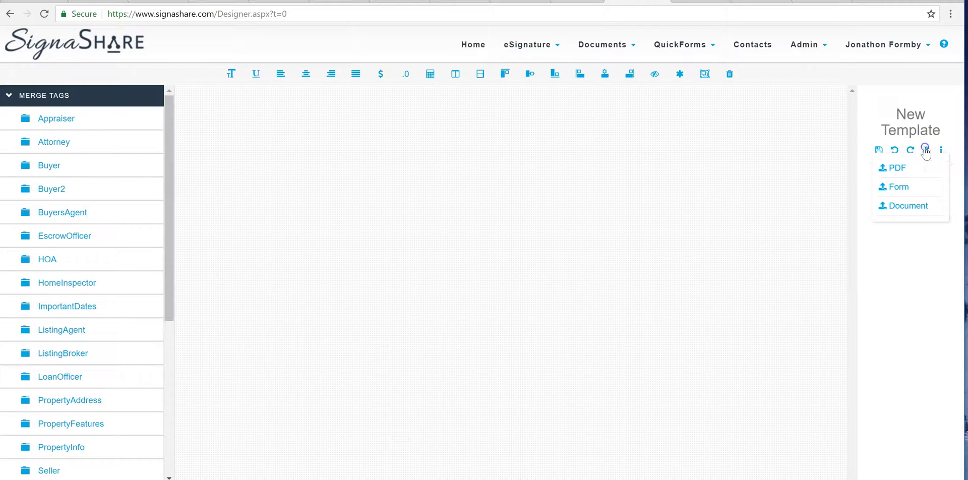
click(896, 168)
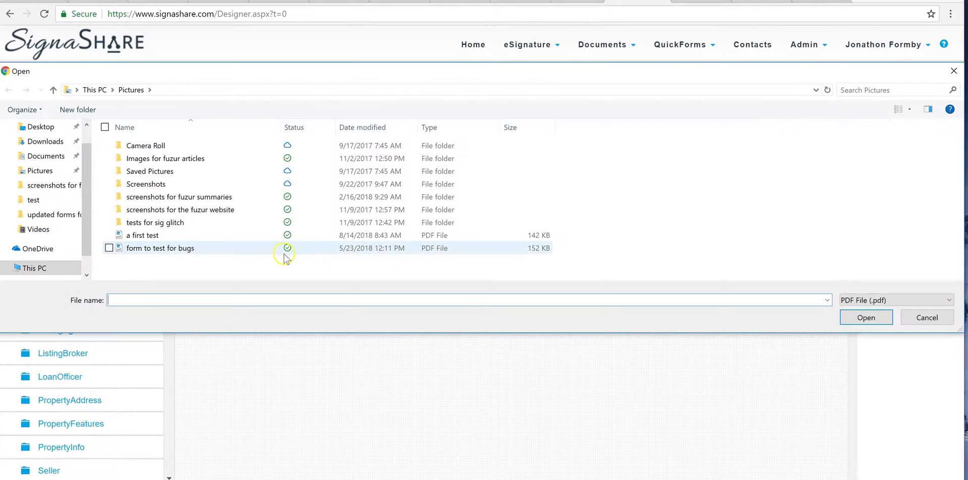
click(218, 237)
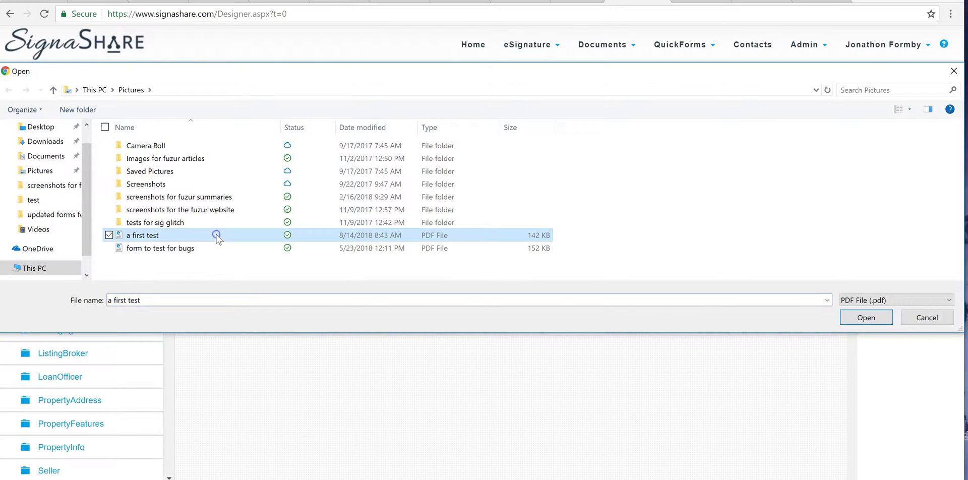
double_click(217, 237)
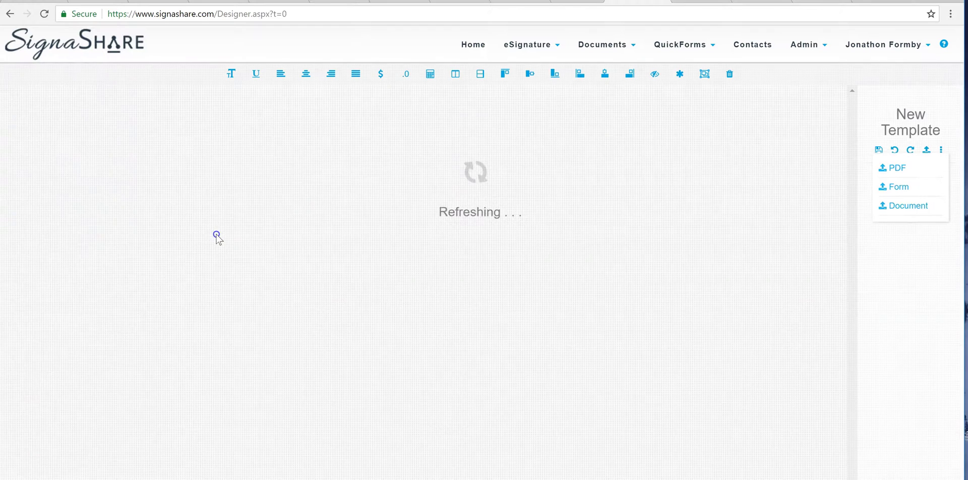
Add the existing Buyer and Seller roles as participants of the template
drag(169, 215, 175, 381)
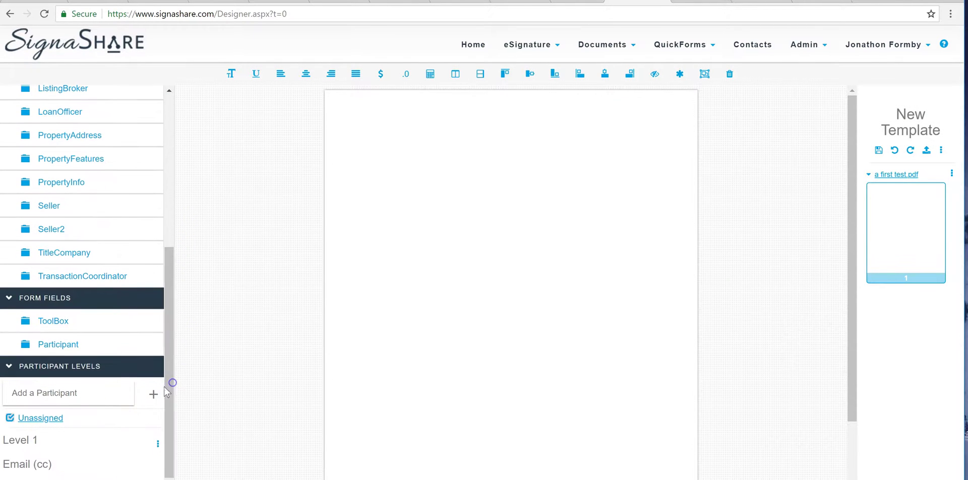
text(buyer)
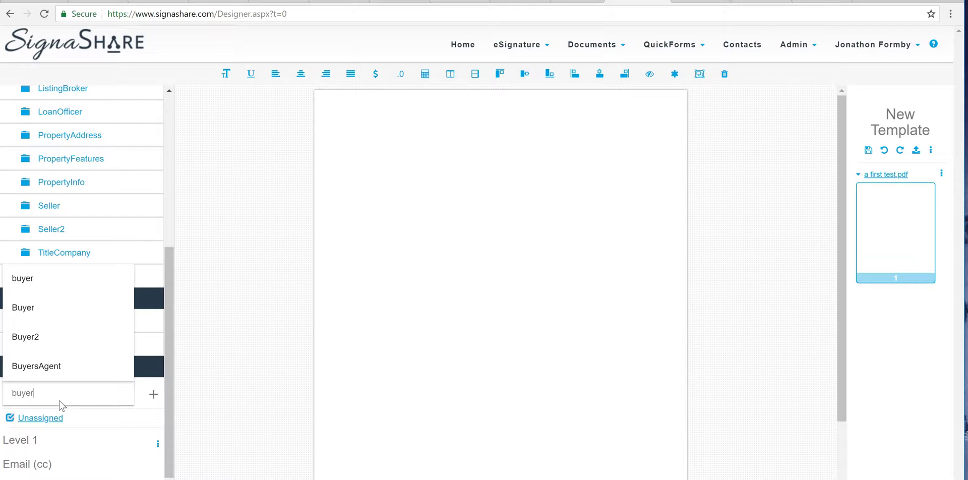
click(25, 307)
click(149, 394)
click(103, 393)
text(seller)
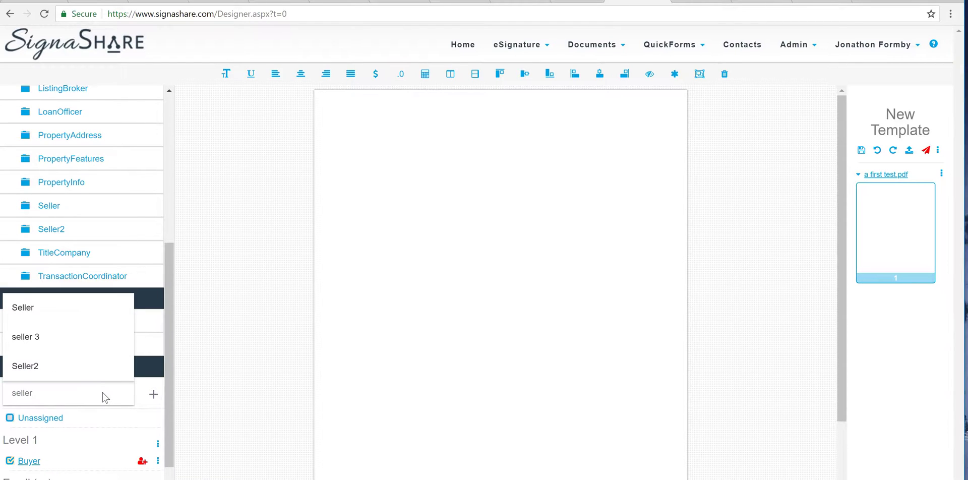
click(76, 308)
click(153, 398)
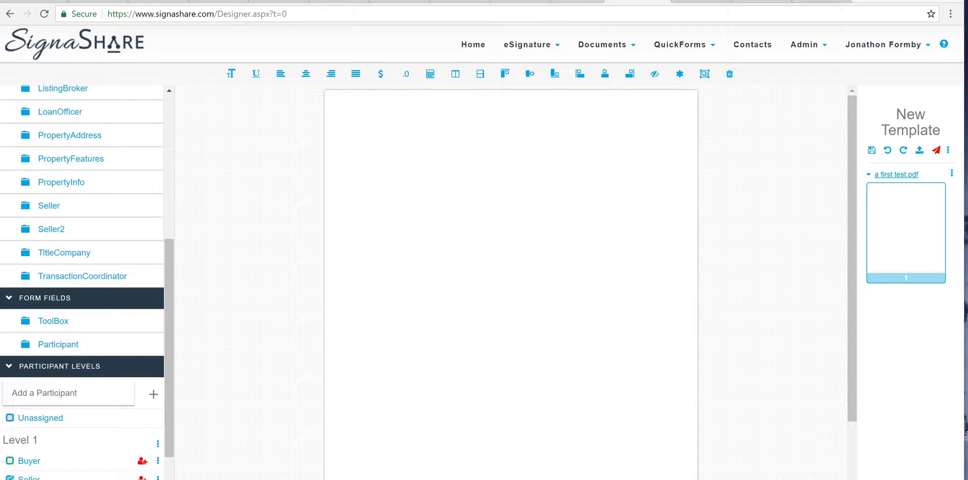
Create a new participant named "buyer 4" with the color #B388FF and save it
click(64, 389)
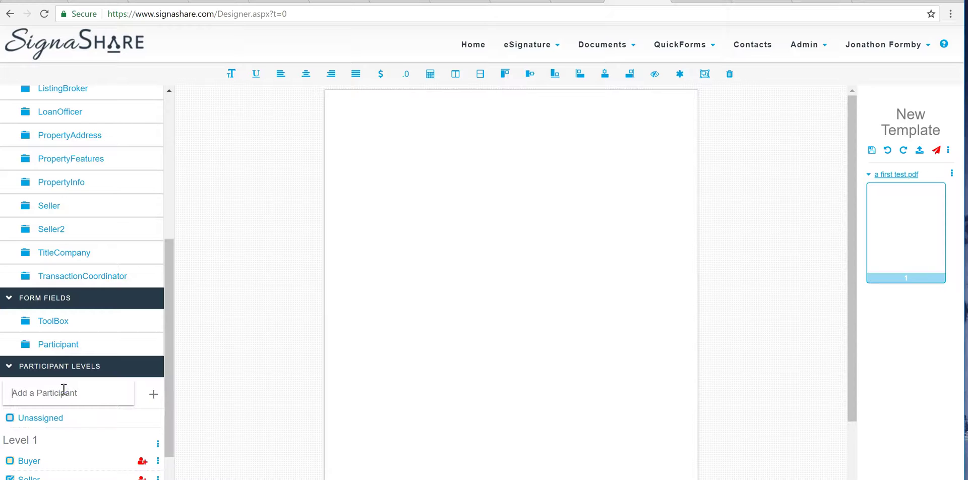
text(buyer 4)
click(153, 392)
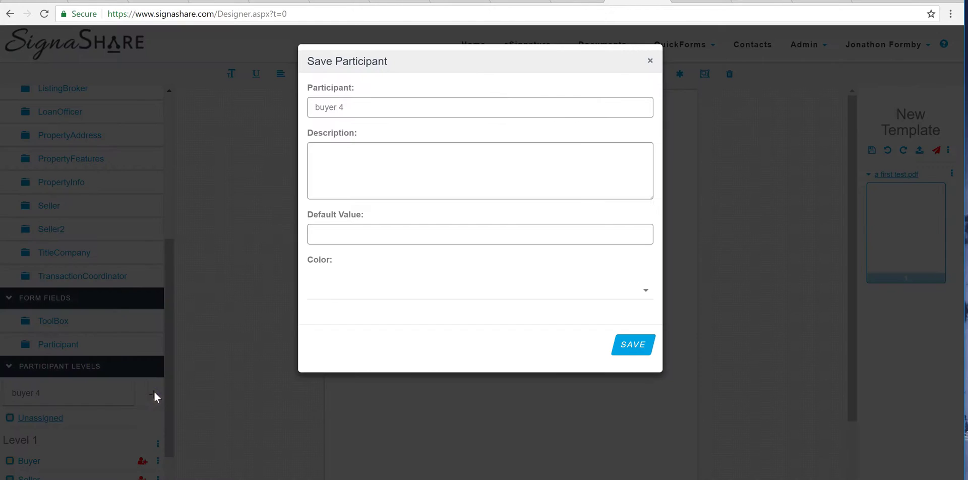
click(349, 293)
scroll(361, 366, down, 8)
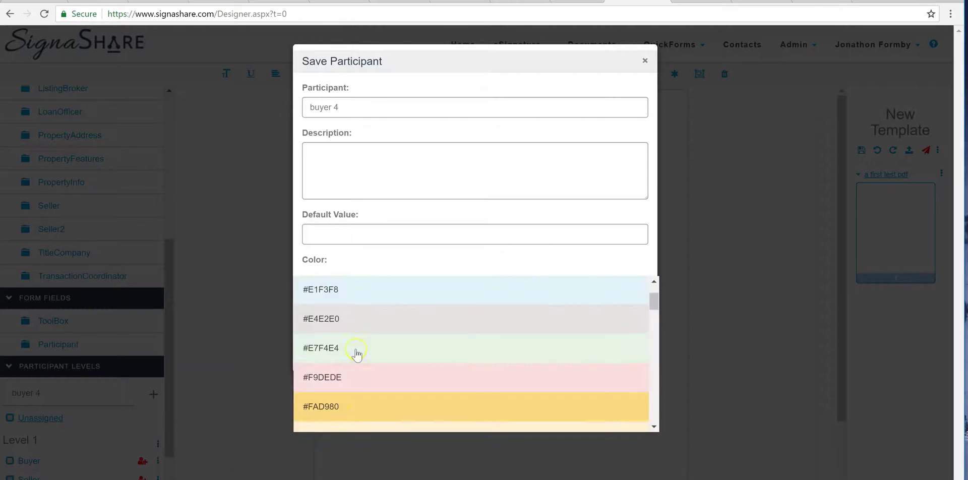
click(348, 376)
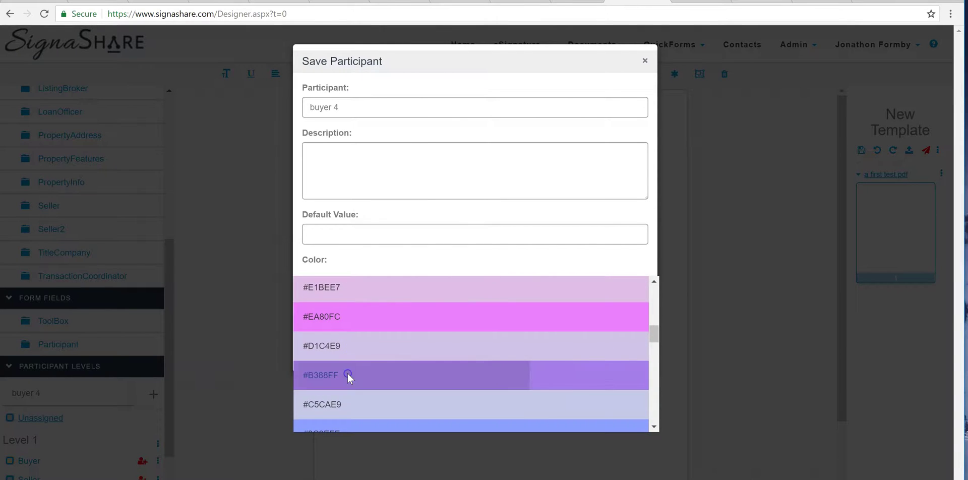
click(631, 341)
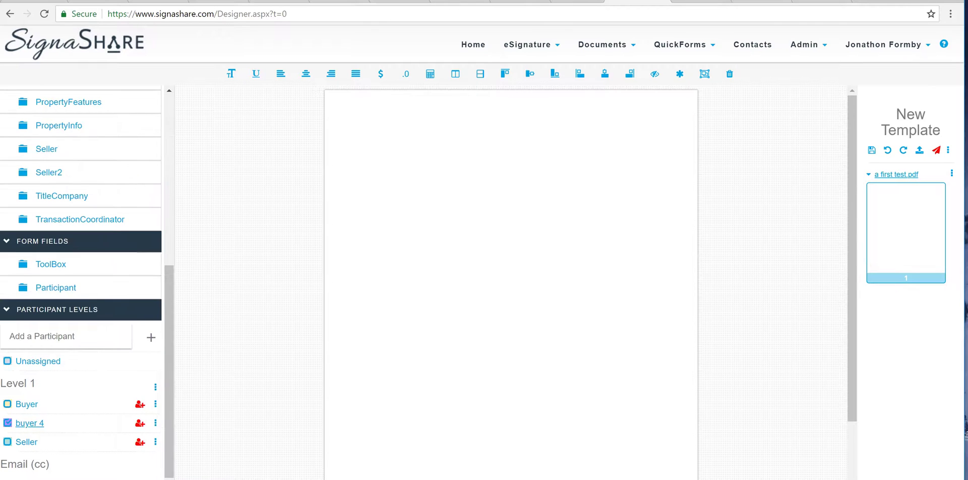
Add two more participant levels, one below Level 1 and another above the new Level 2
click(156, 389)
click(126, 420)
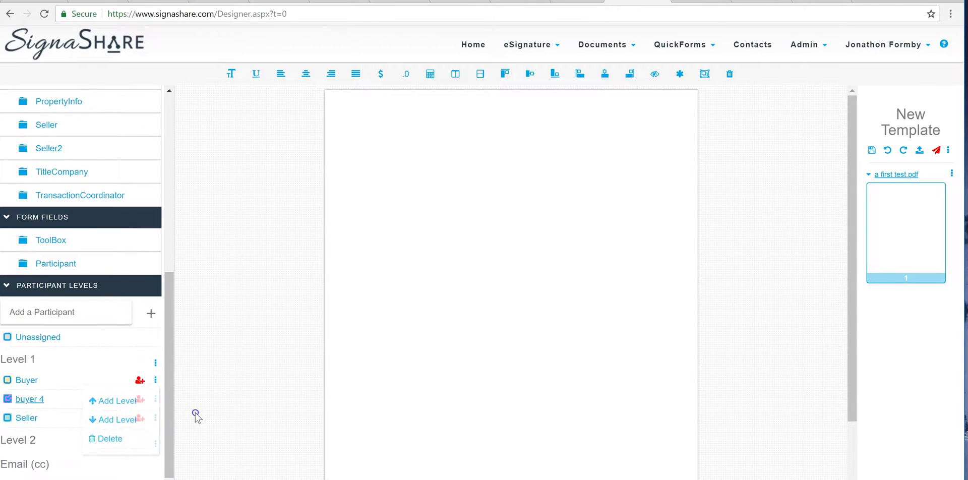
click(155, 441)
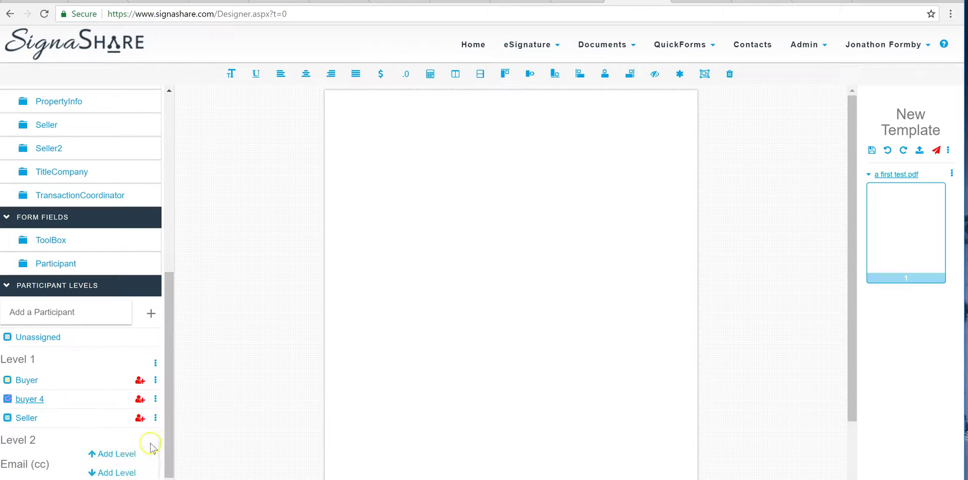
click(134, 453)
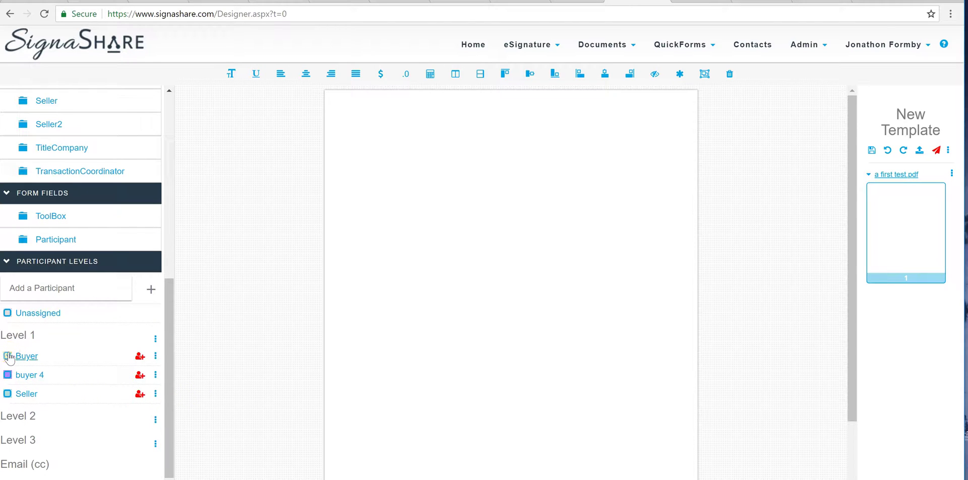
Place a Signature field for the Buyer in the upper part of the page and a Buyer Date field directly below it
click(65, 217)
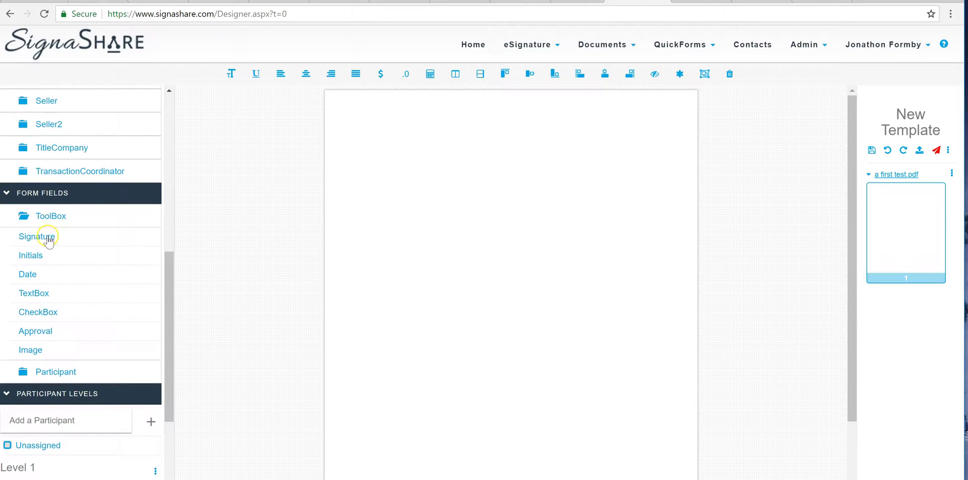
mouse_move(48, 239)
mouse_down()
mouse_move(292, 217)
mouse_move(394, 188)
mouse_move(369, 162)
mouse_up()
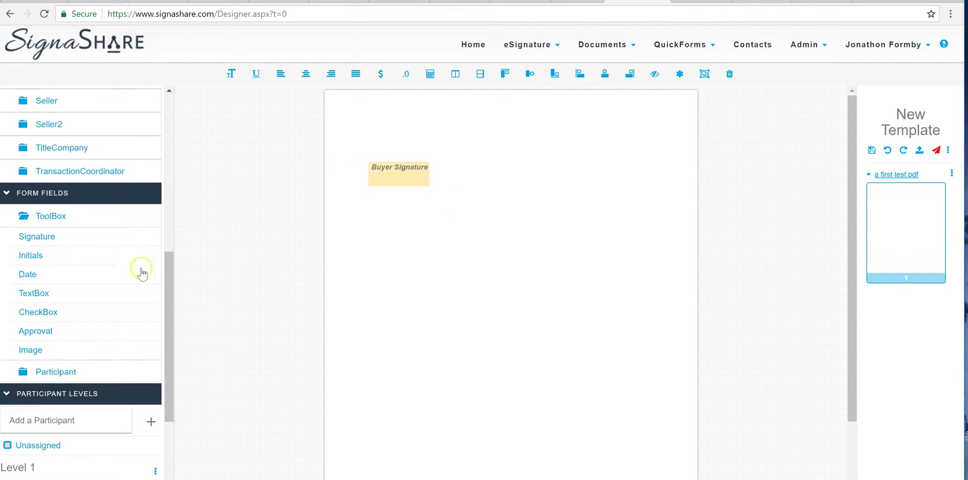
mouse_move(43, 275)
mouse_down()
mouse_move(361, 210)
mouse_move(372, 195)
mouse_up()
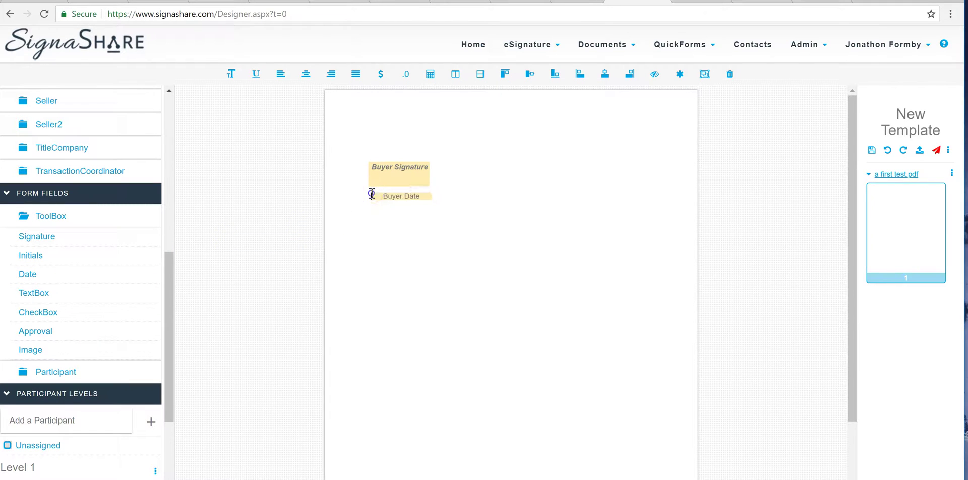
click(371, 195)
click(350, 264)
Place a Seller Signature field beside the Buyer's signature and a Seller Initials field below it
scroll(91, 339, down, 3)
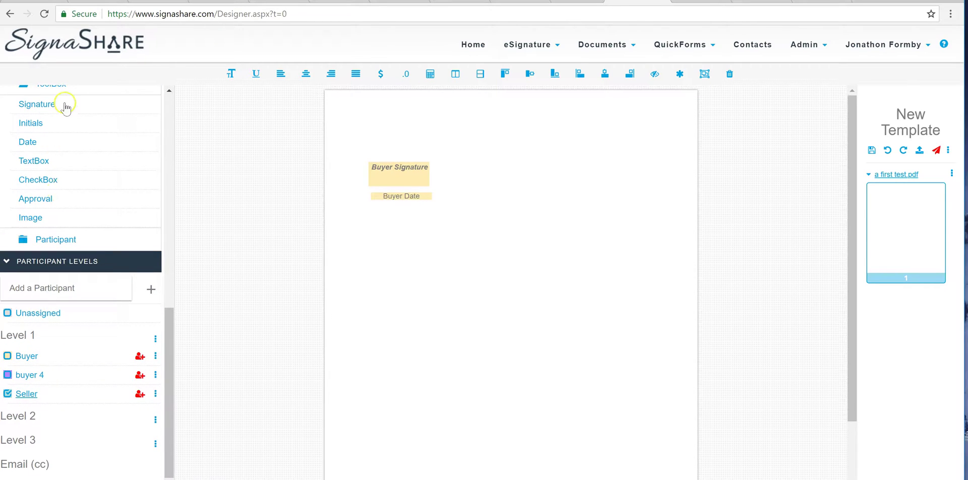
mouse_move(66, 107)
mouse_down()
mouse_move(471, 160)
mouse_move(458, 160)
mouse_up()
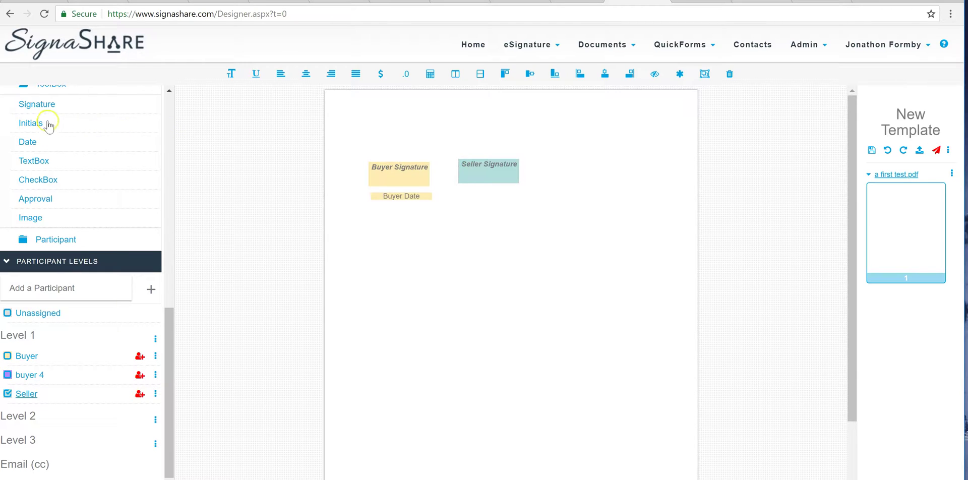
mouse_move(44, 128)
mouse_down()
mouse_move(428, 199)
mouse_move(473, 205)
mouse_move(476, 194)
mouse_up()
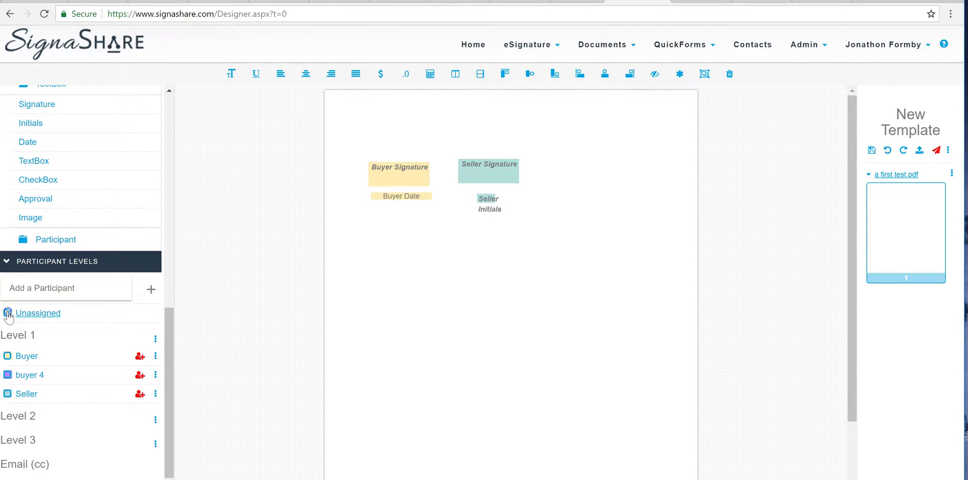
Place an unassigned CheckBox and an unassigned Date field below the Buyer's fields
click(48, 180)
drag(48, 179, 358, 246)
drag(28, 141, 350, 265)
click(350, 266)
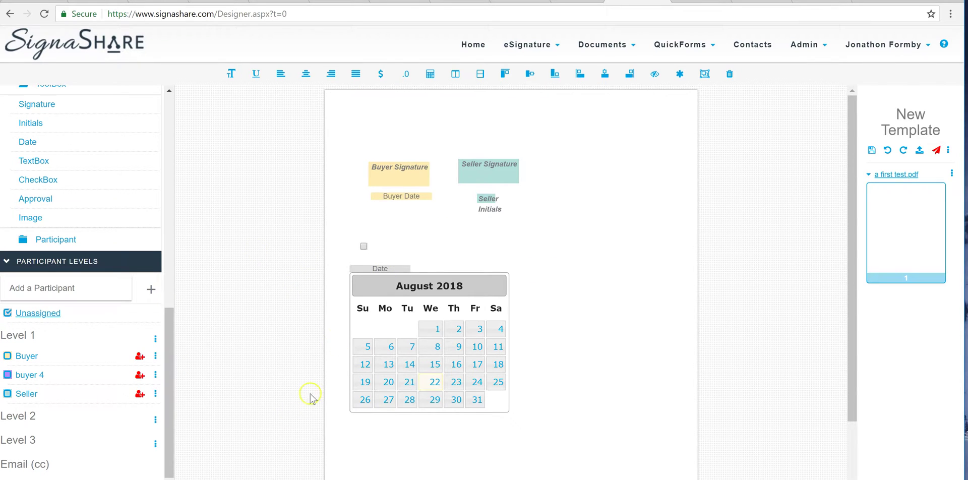
Save the design as a public template named "test 1" in the Closing Docs folder
click(871, 151)
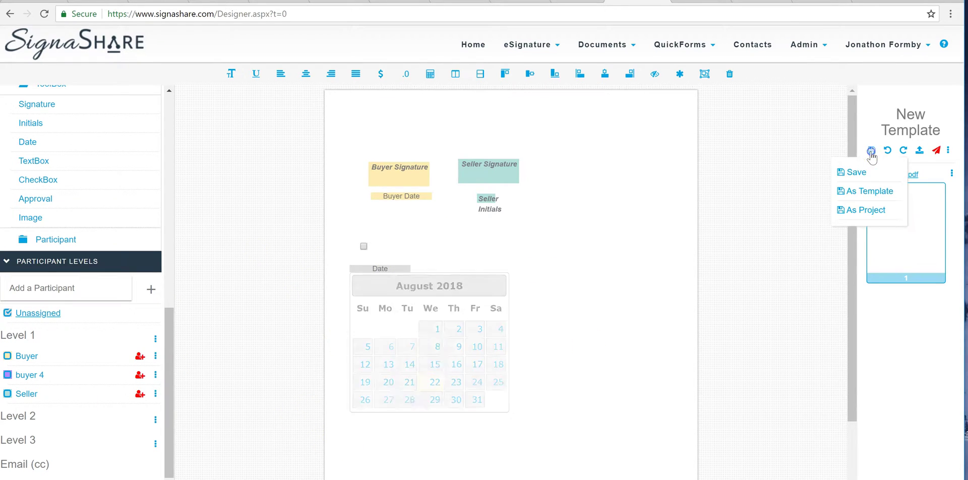
click(853, 193)
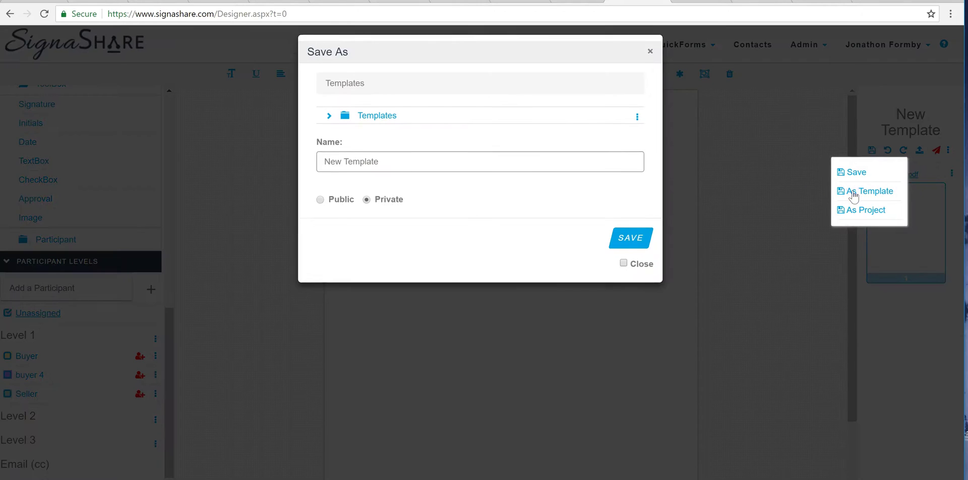
drag(434, 175, 116, 179)
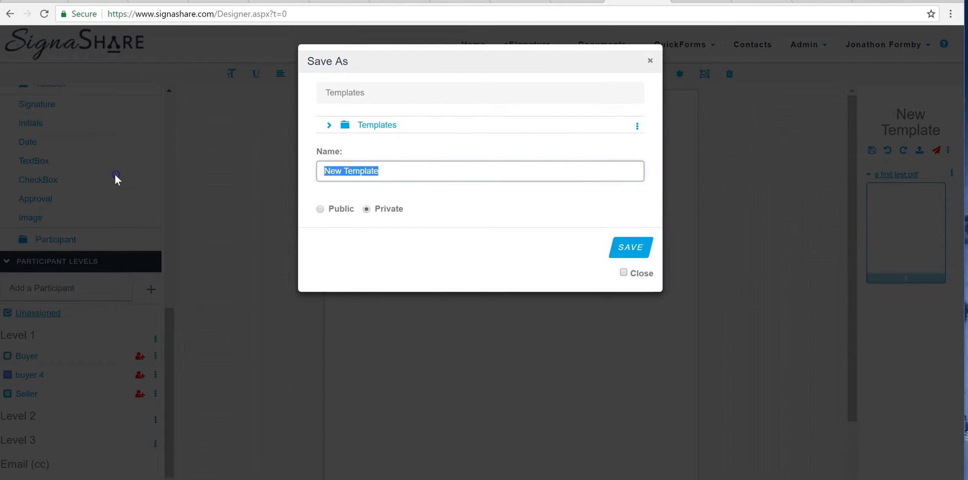
text(test 1)
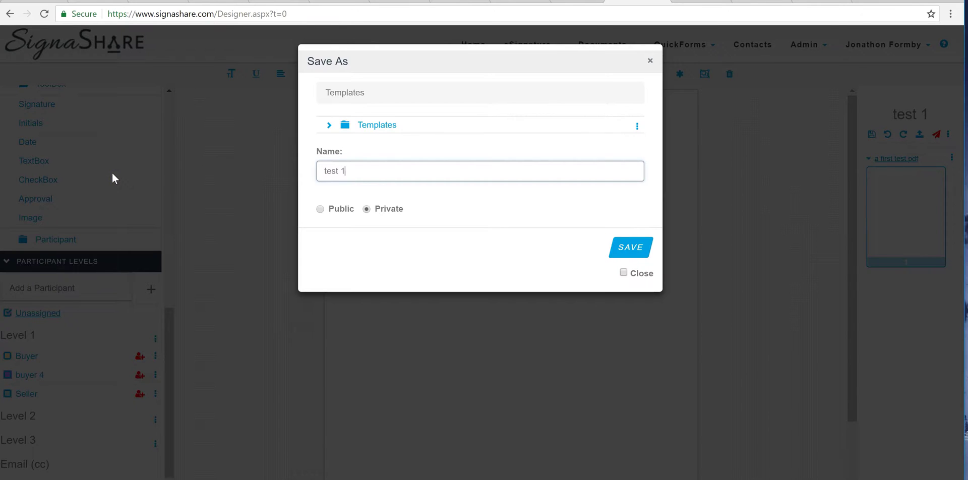
click(328, 124)
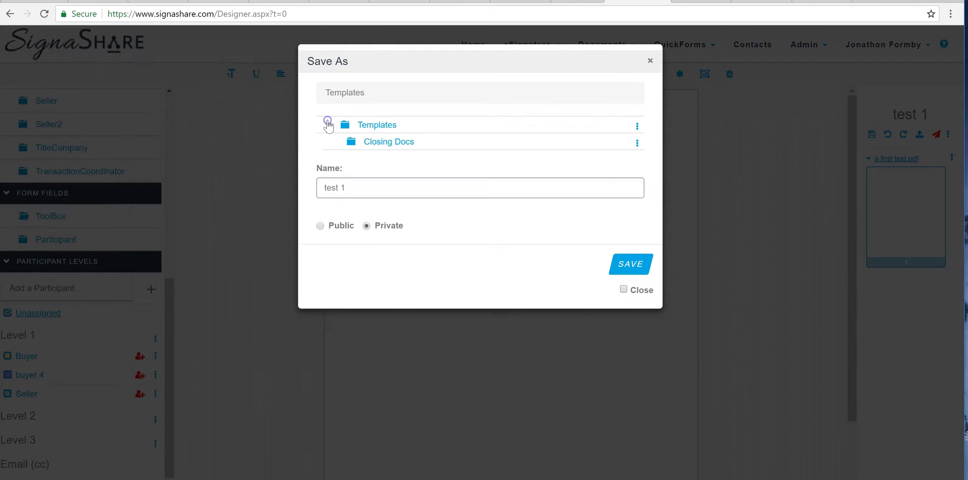
click(376, 142)
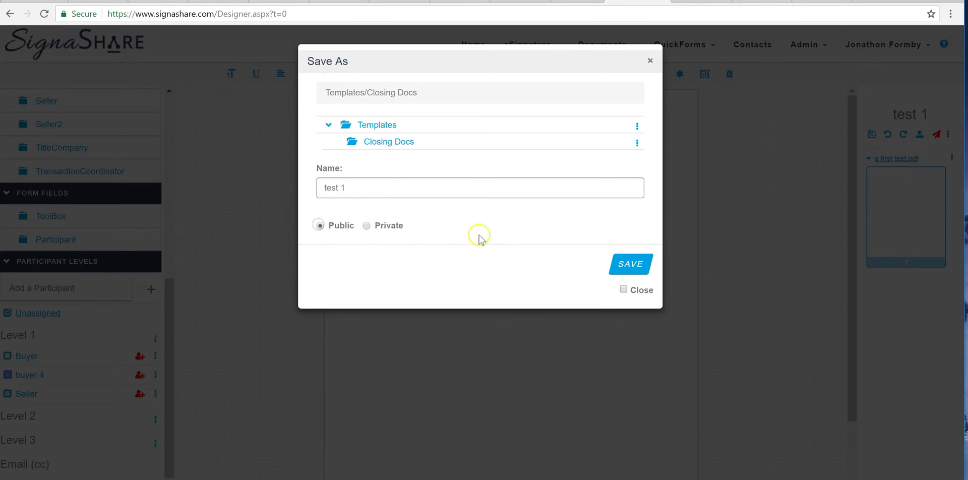
click(633, 269)
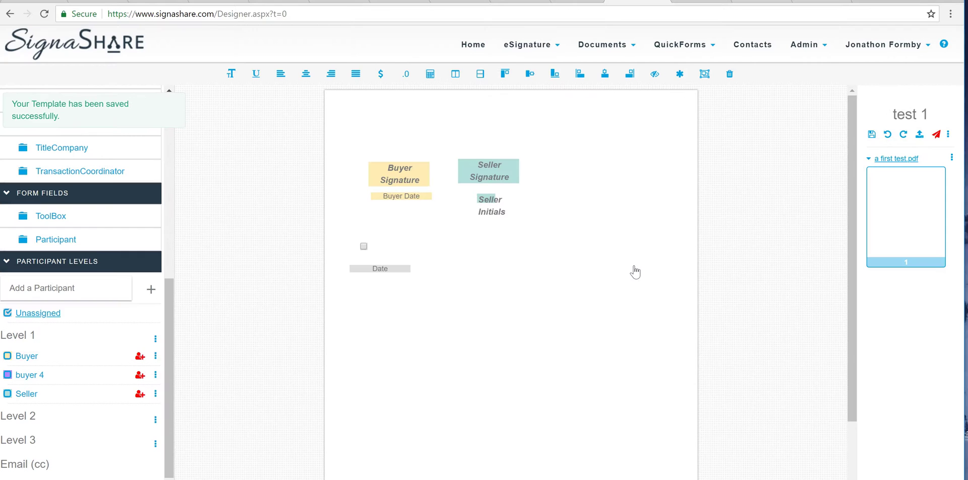
Assign an existing contact from the contact list to the Buyer participant in Level 1
click(936, 135)
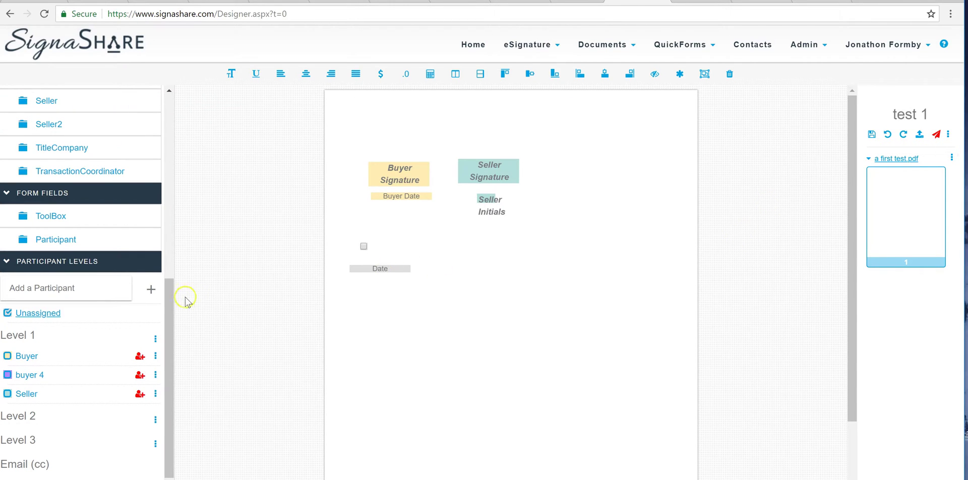
click(139, 357)
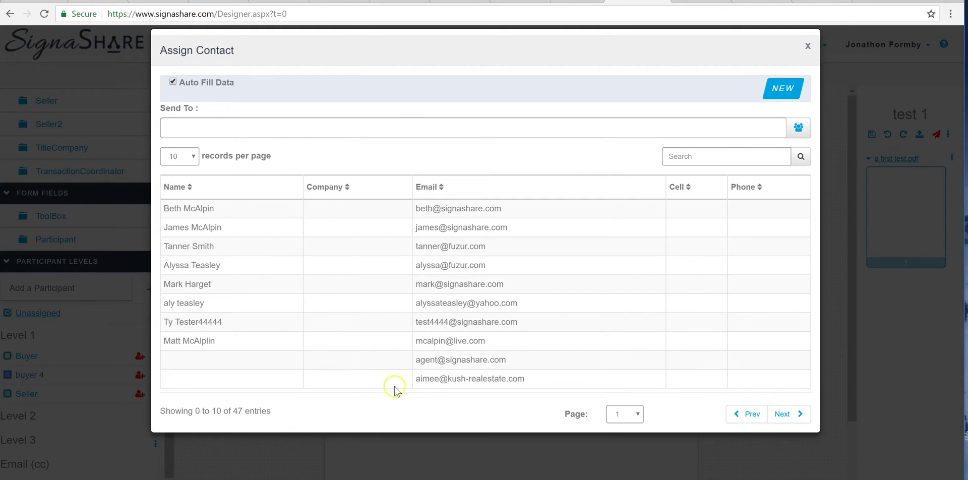
click(439, 264)
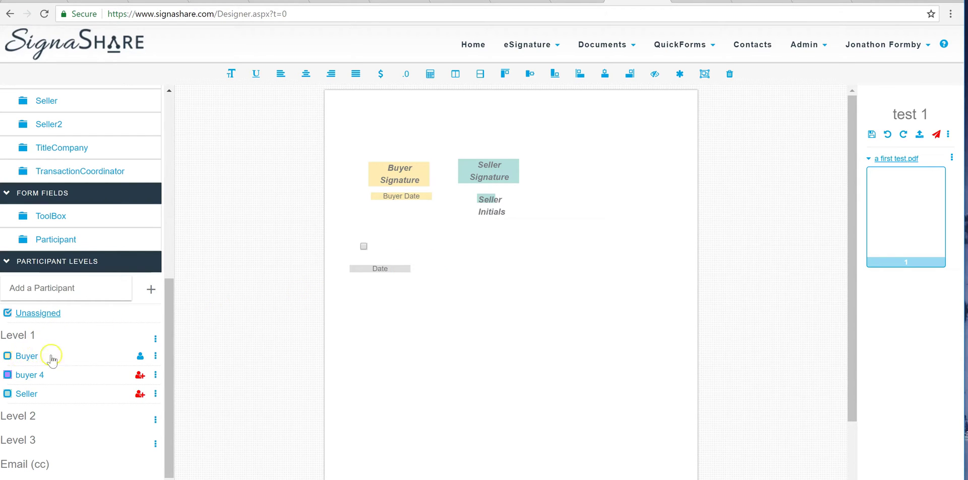
Enter the recipient's e-mail for buyer 4, check the new-contact form without filling it in, and close the contact assignment
click(140, 375)
click(202, 127)
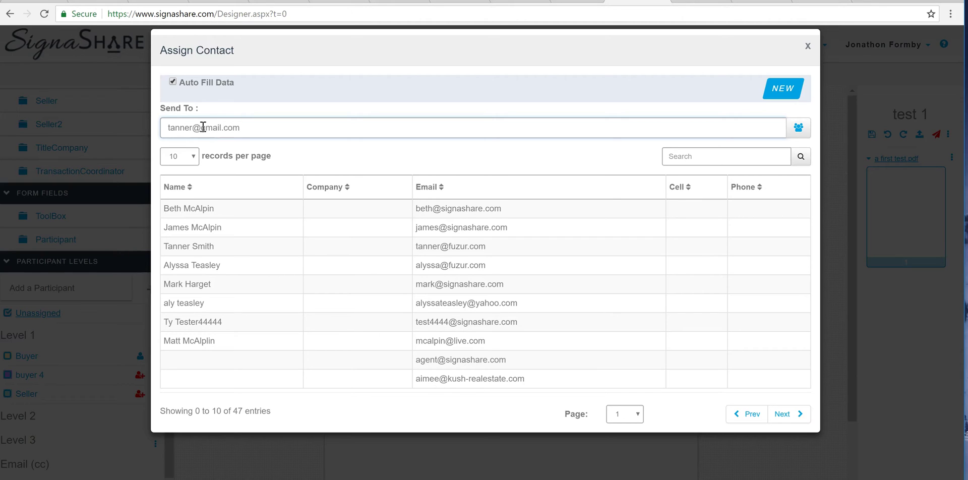
click(798, 128)
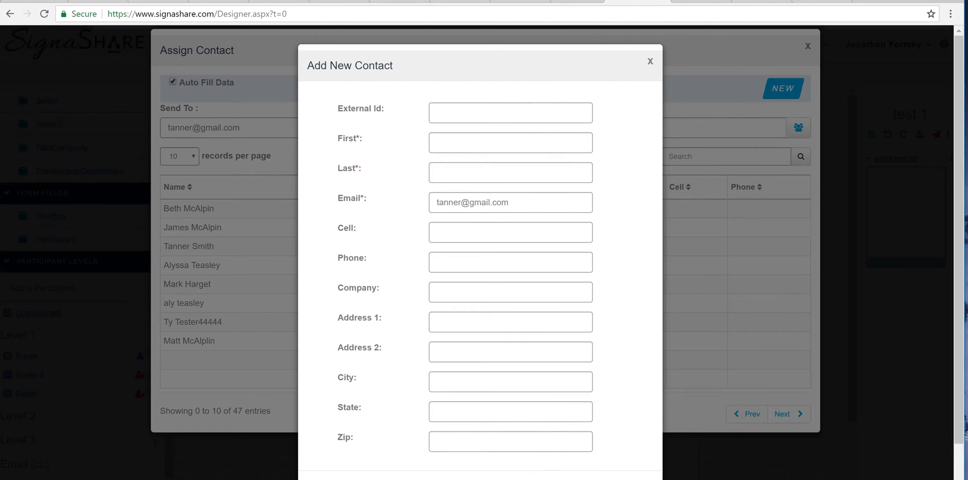
click(649, 62)
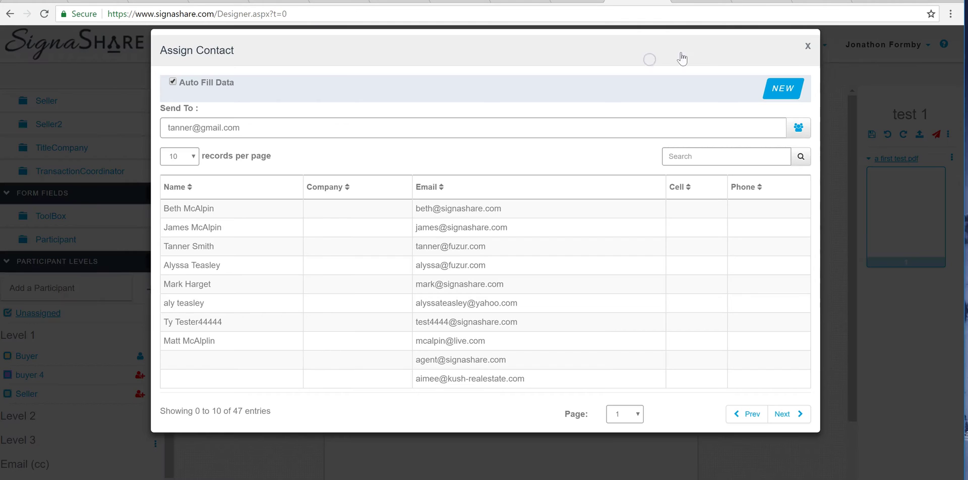
click(810, 48)
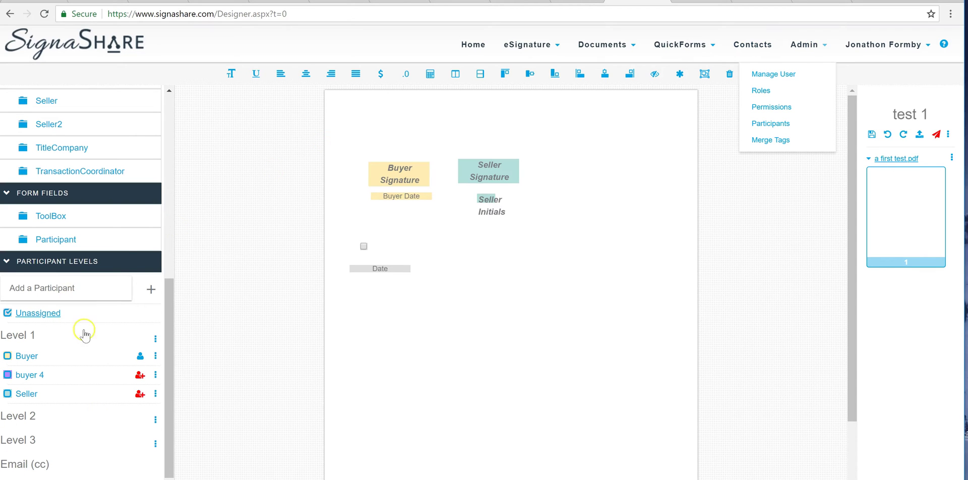
click(589, 239)
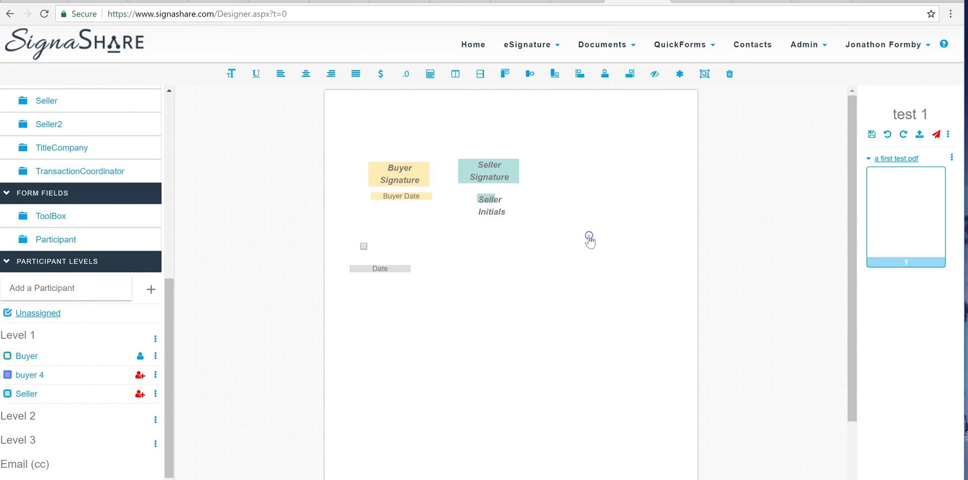
Send the test 1 project for signing, continuing past the participant levels with the Seller left unassigned
click(936, 134)
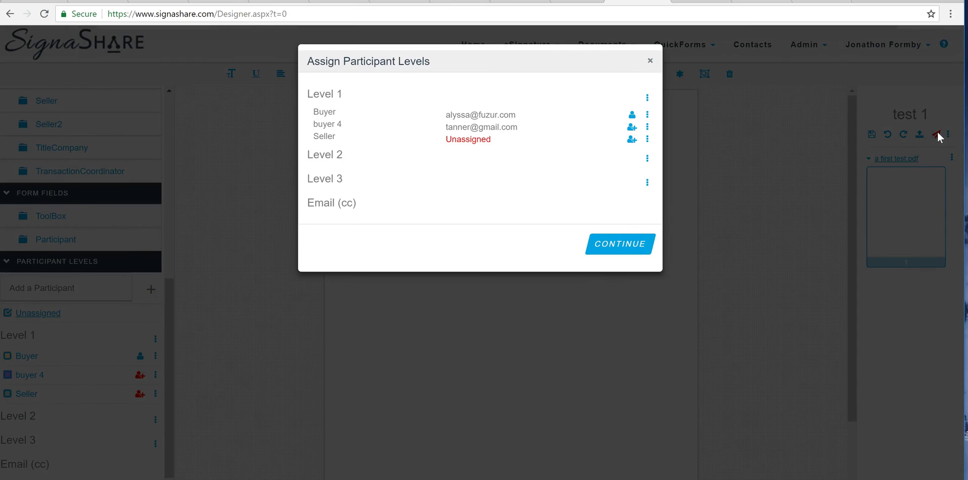
click(620, 243)
click(627, 220)
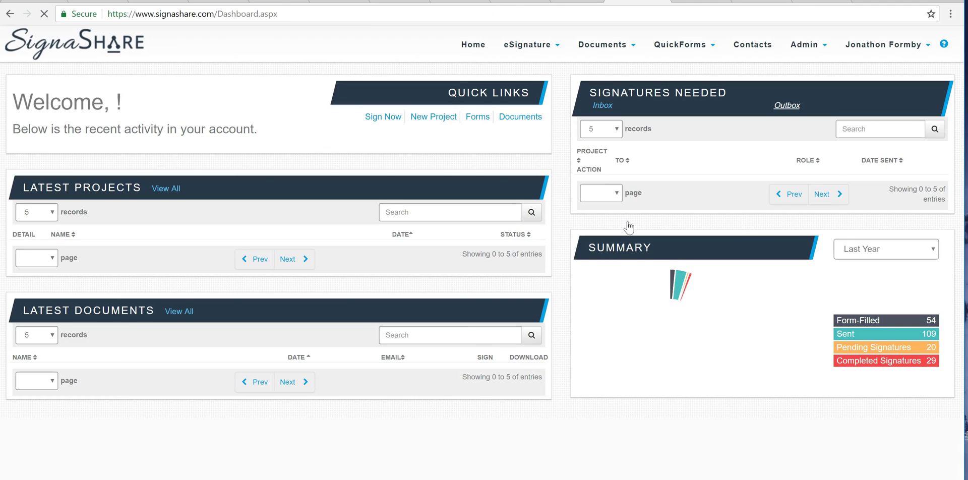